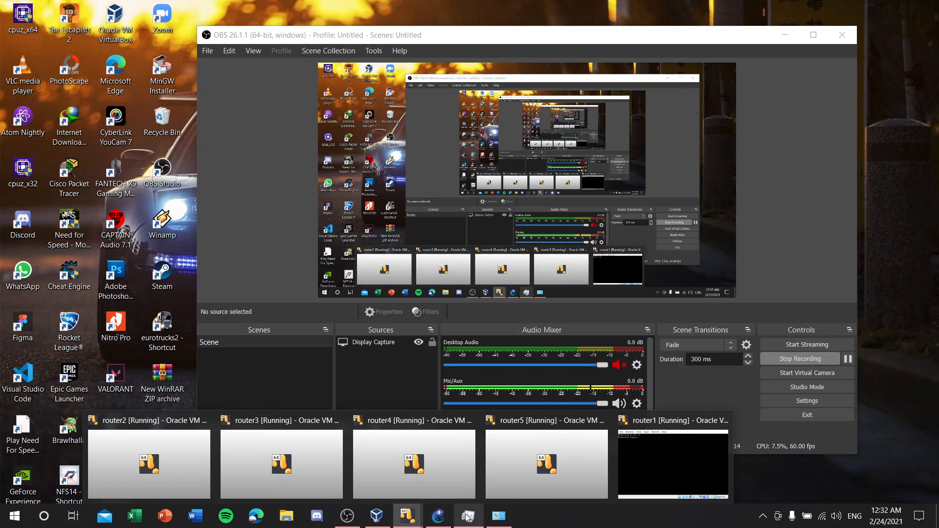
Step: Switch from OBS Studio to the GNS3 Tugas 5 project window
click(448, 518)
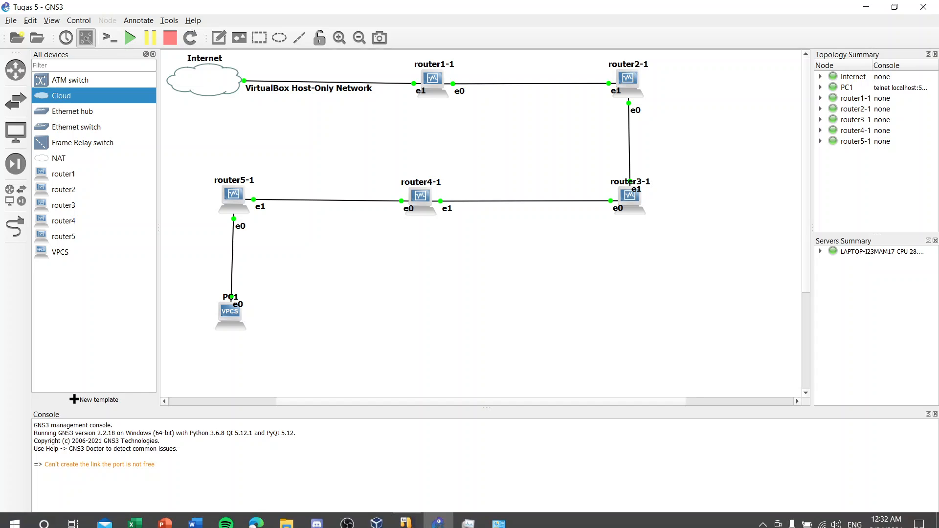
mouse_move(437, 515)
mouse_move(347, 515)
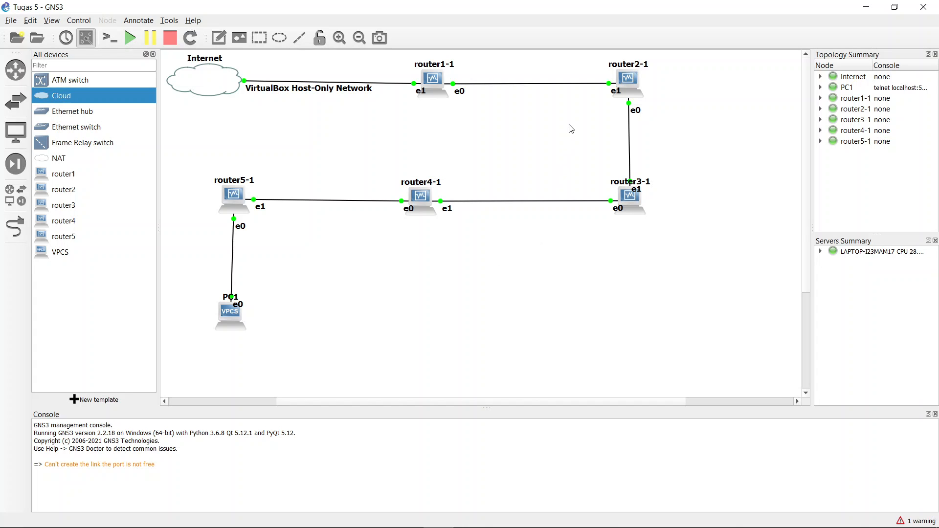
Step: Sign in to router1's MikroTik RouterOS console with the login name and password
mouse_move(515, 519)
mouse_move(435, 97)
click(434, 84)
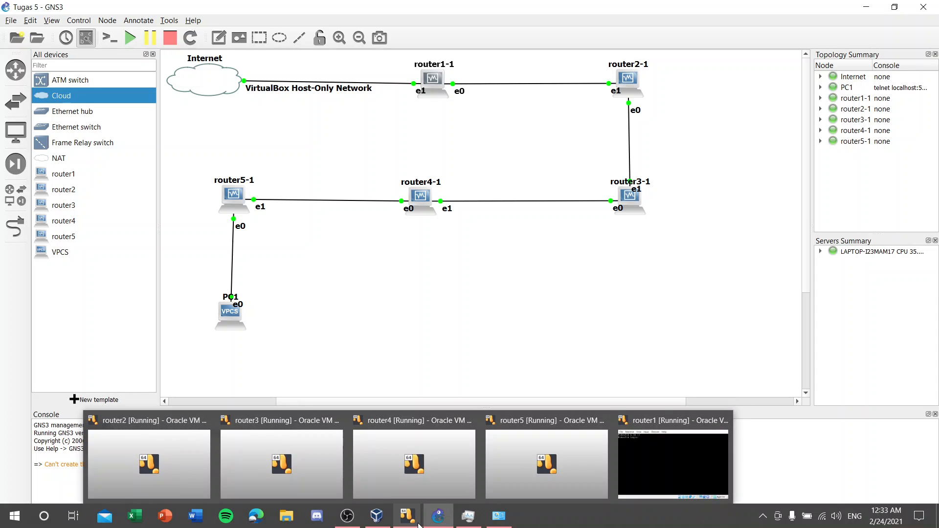
click(626, 469)
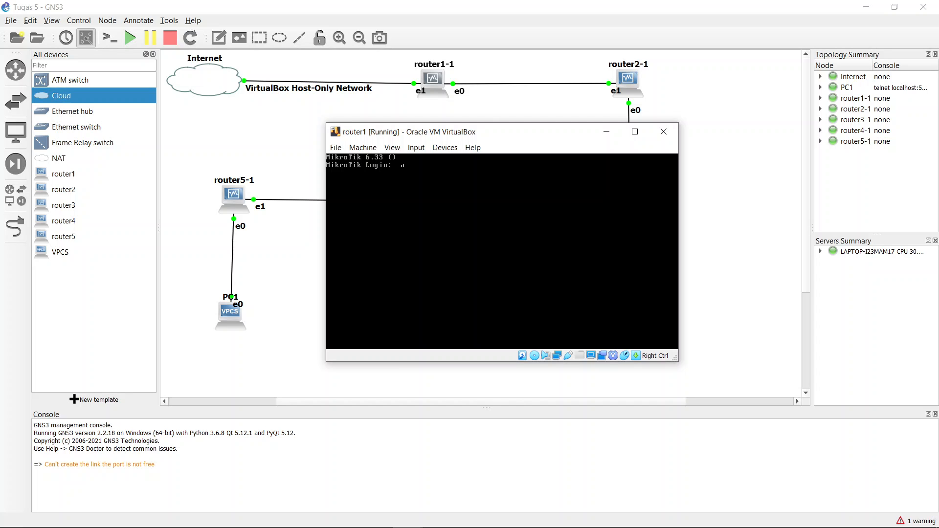
text(dmin)
key(Return)
key(Return)
text(admin)
key(Return)
key(Return)
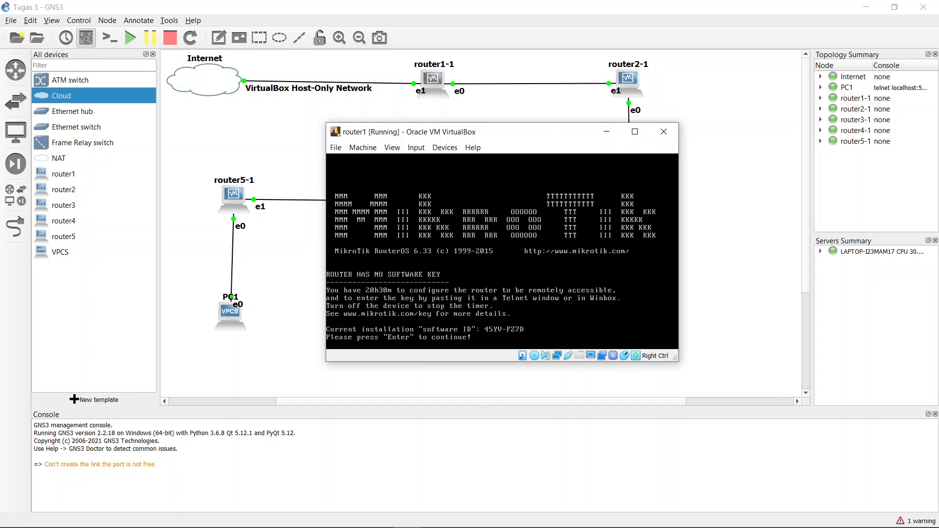
key(Return)
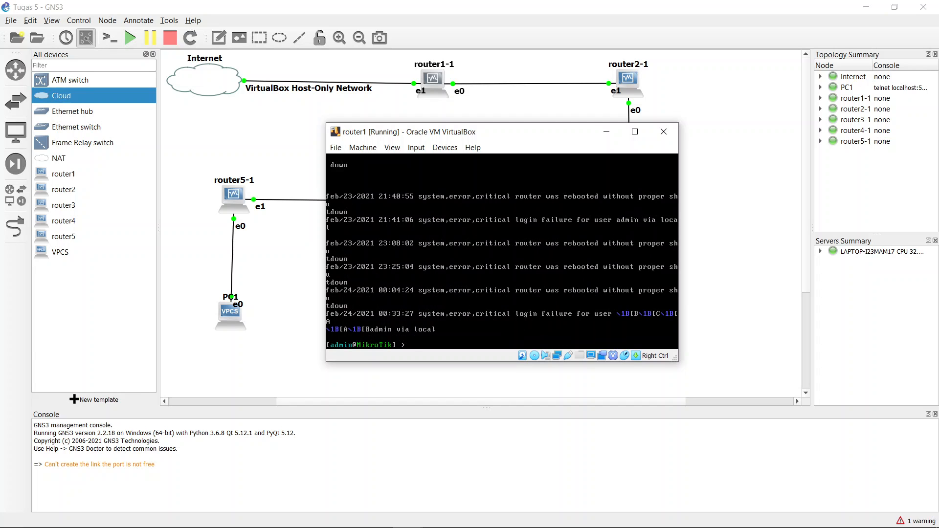
Step: Print router1's IP addresses (10.10.11.1/24 ether1, 10.10.10.2/24 ether2), then return to root
text(ip  address)
key(Return)
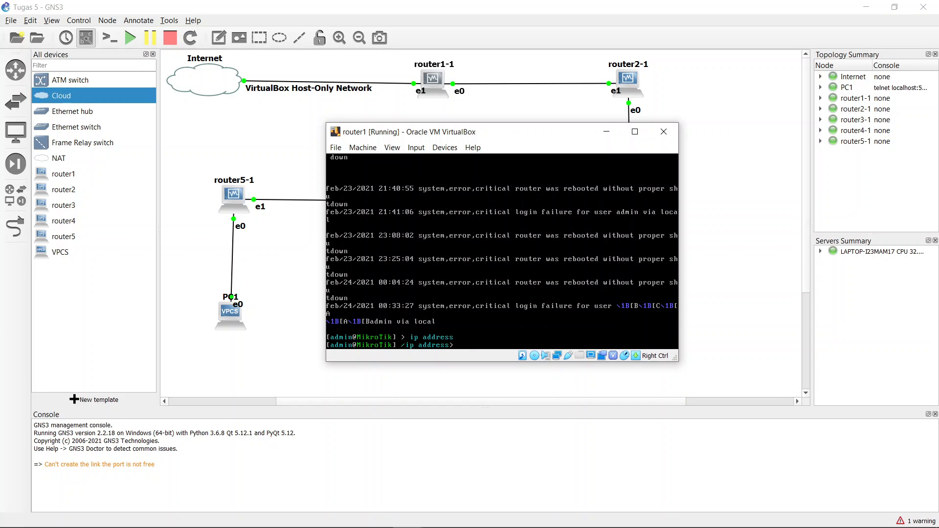
text(pr)
key(Return)
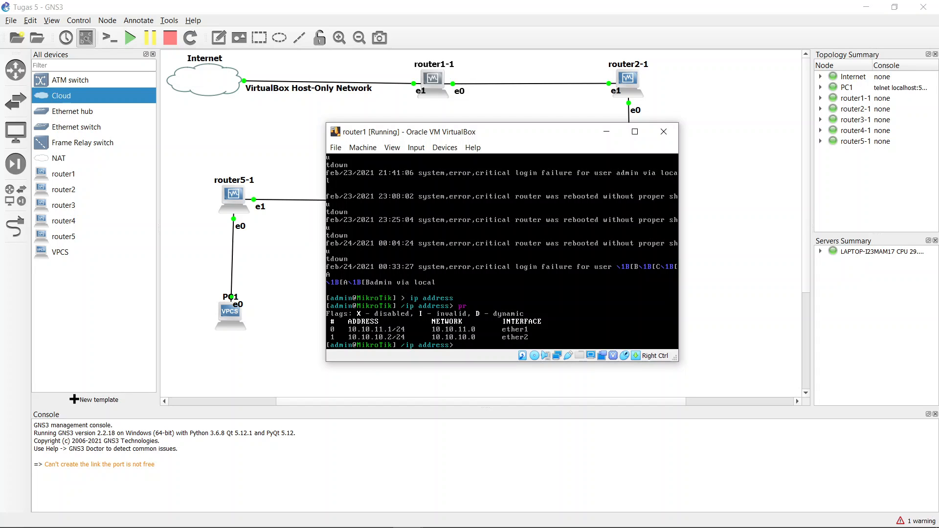
text(/)
key(Return)
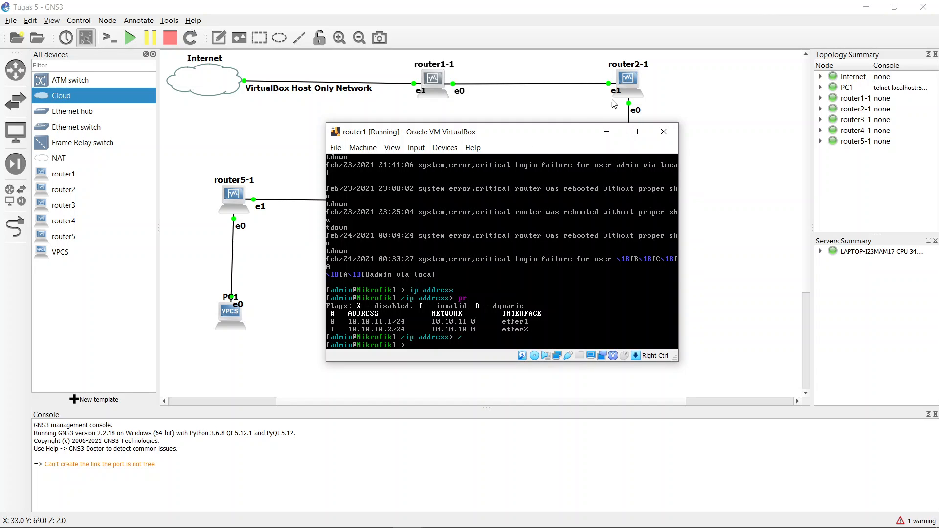
Step: Review router1-1's network settings: 5 Intel PRO/1000 MT Desktop adapters
click(607, 132)
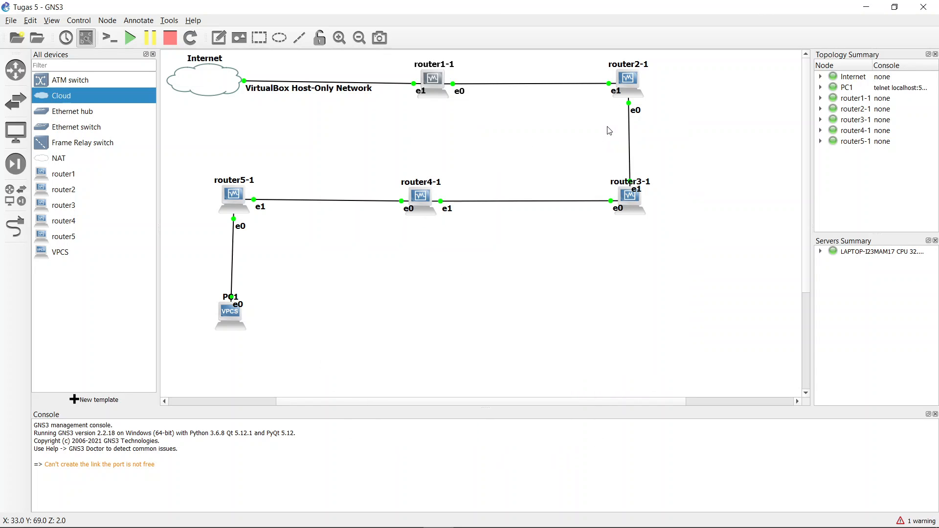
right_click(434, 86)
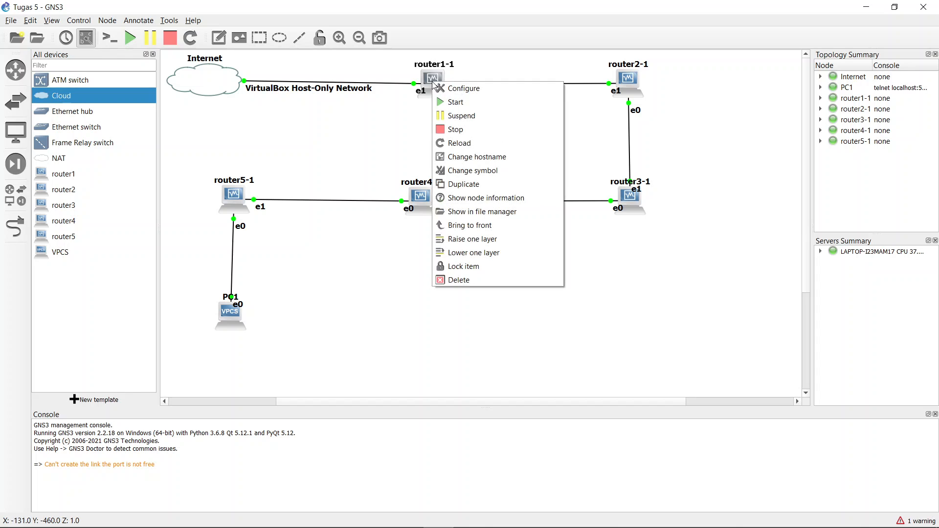
click(457, 89)
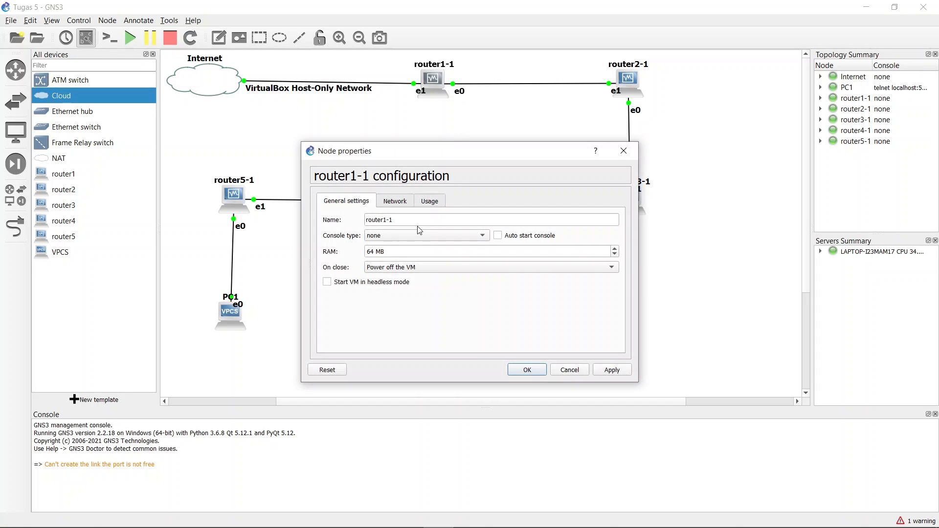
click(404, 205)
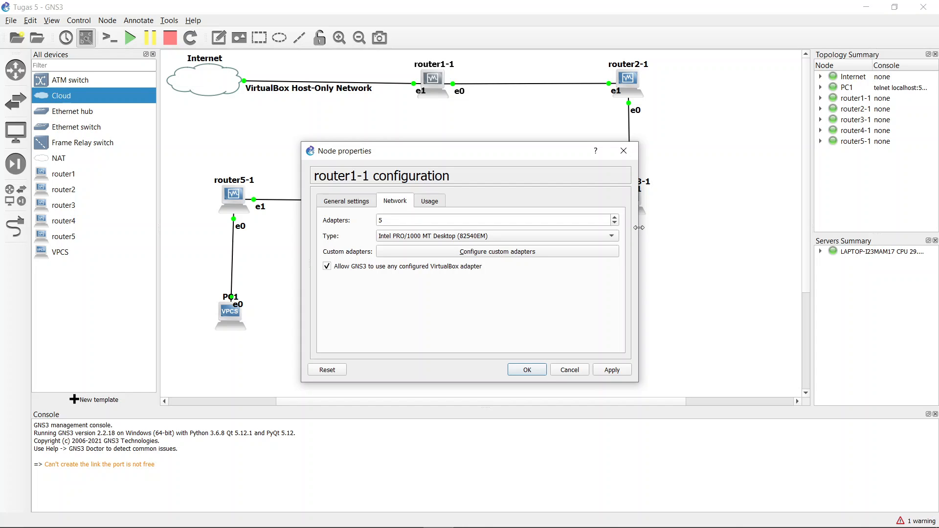
click(526, 370)
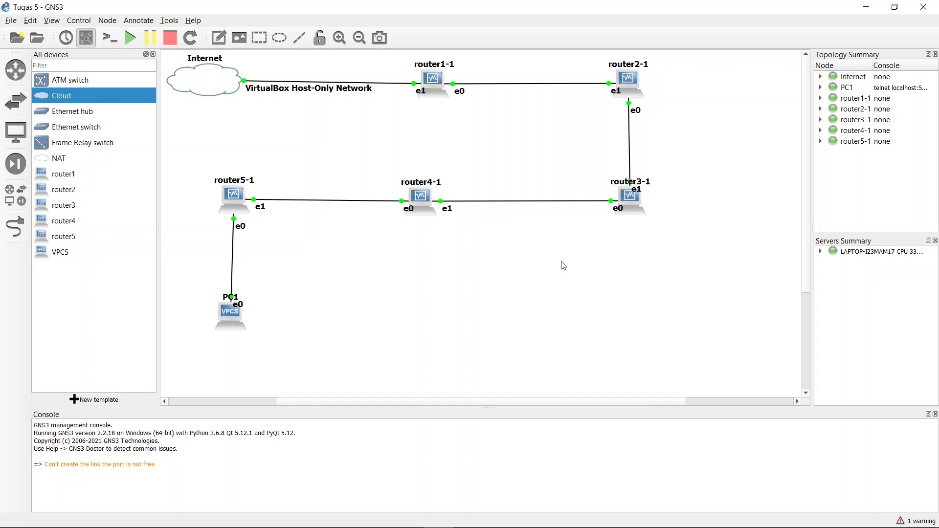
Step: Print router1's route table (default via 10.10.10.1), then return to the GNS3 canvas
mouse_move(470, 523)
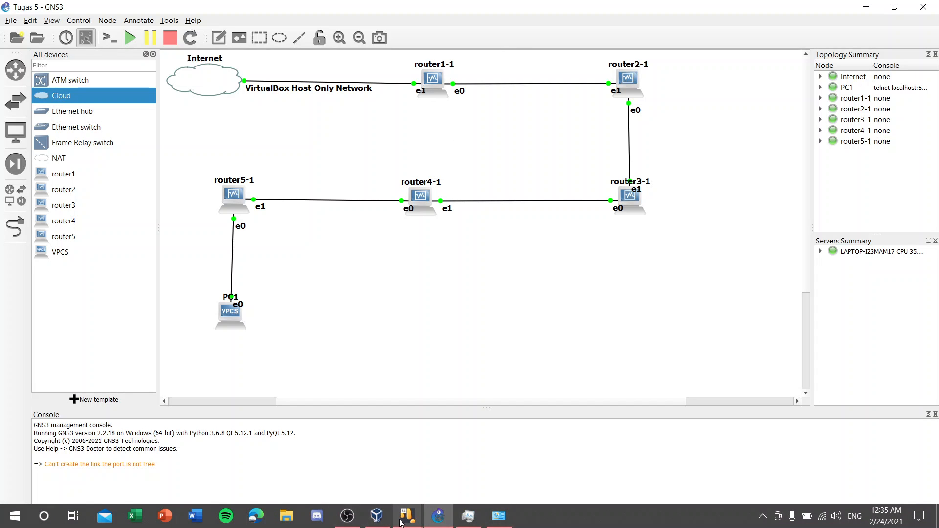
mouse_move(402, 521)
click(634, 470)
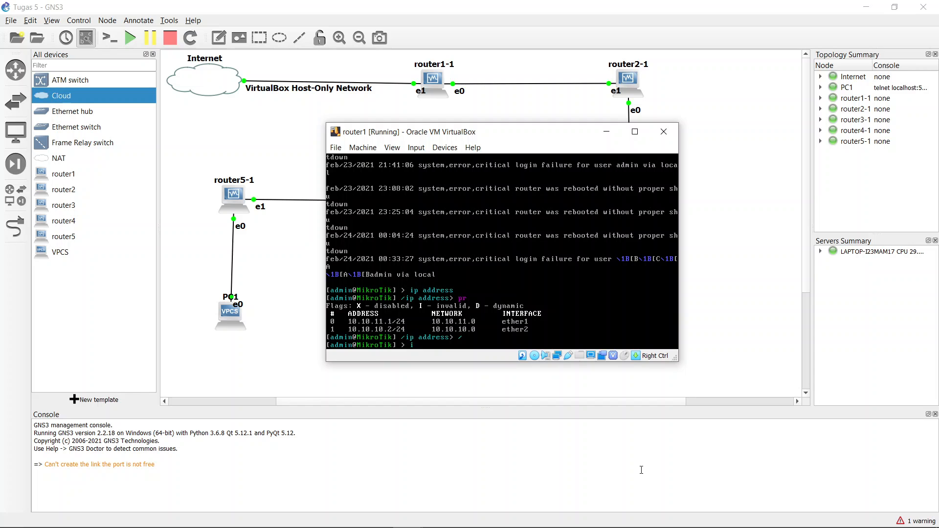
text(ip route)
key(Return)
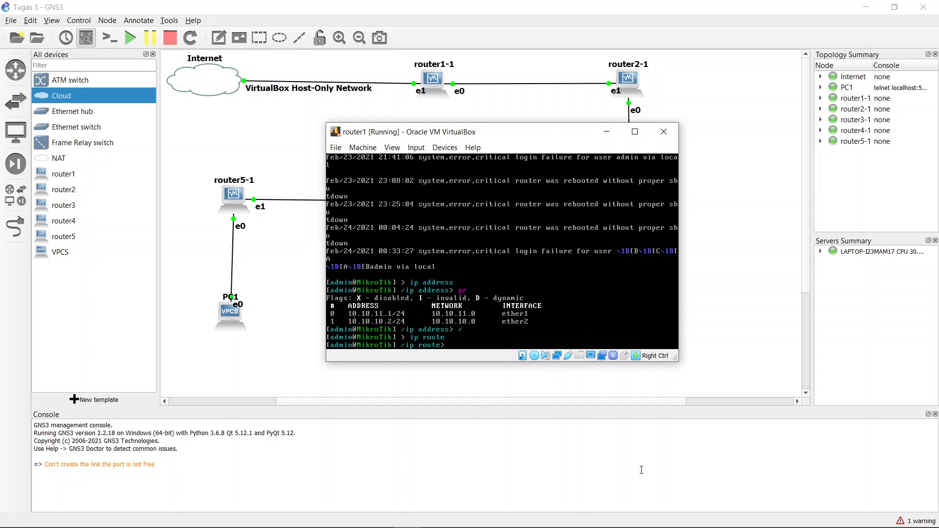
text(pr)
key(Return)
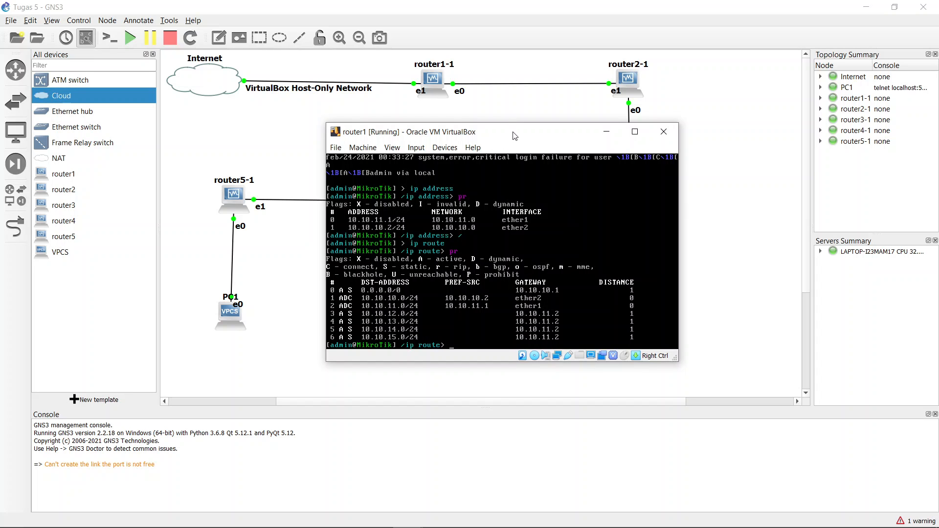
drag(515, 136, 520, 162)
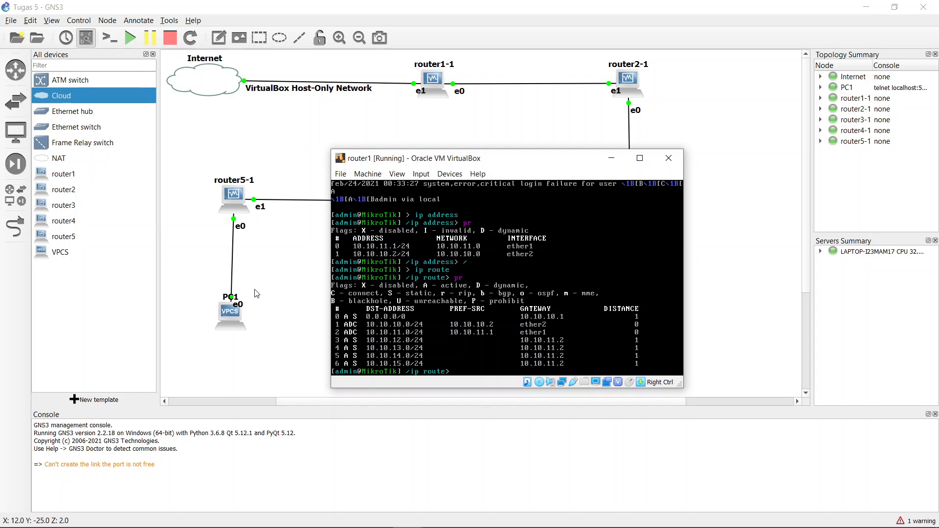
click(233, 318)
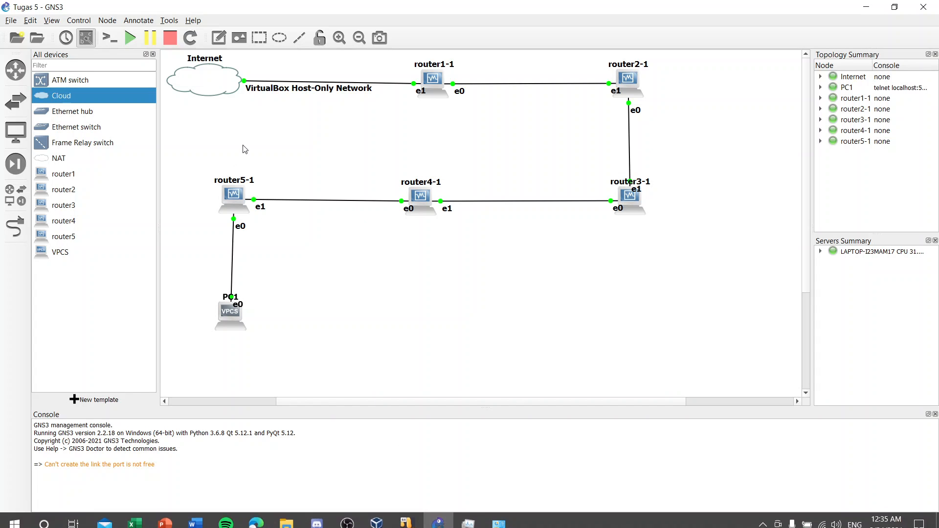
Step: Inspect the Internet cloud's configuration and close it without changes
mouse_move(223, 68)
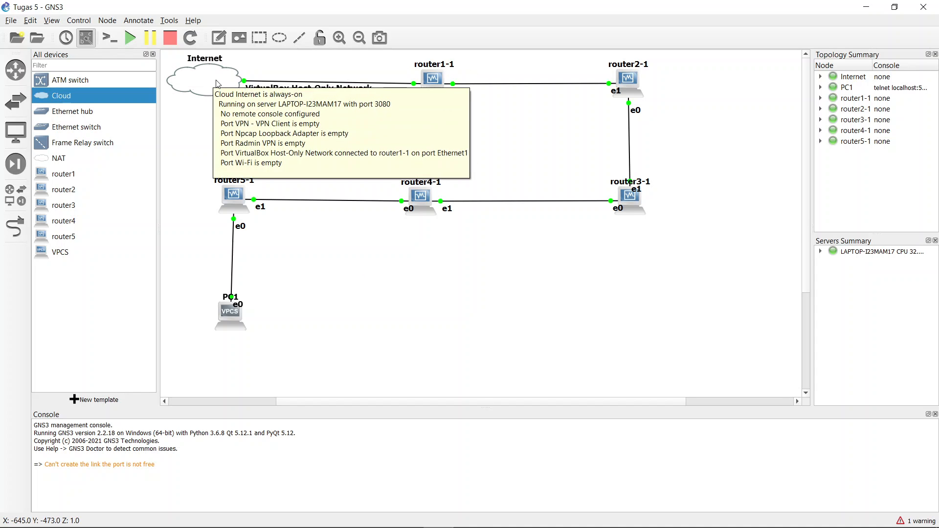
right_click(218, 83)
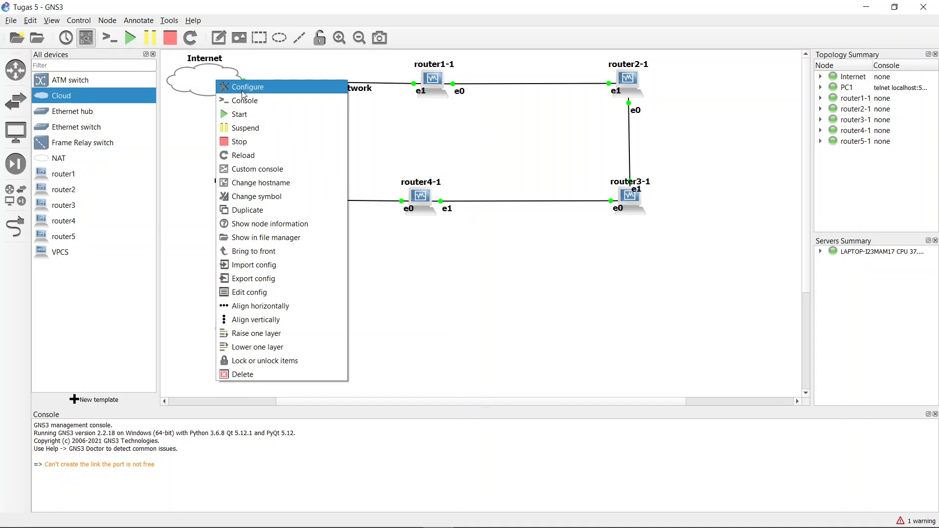
click(243, 94)
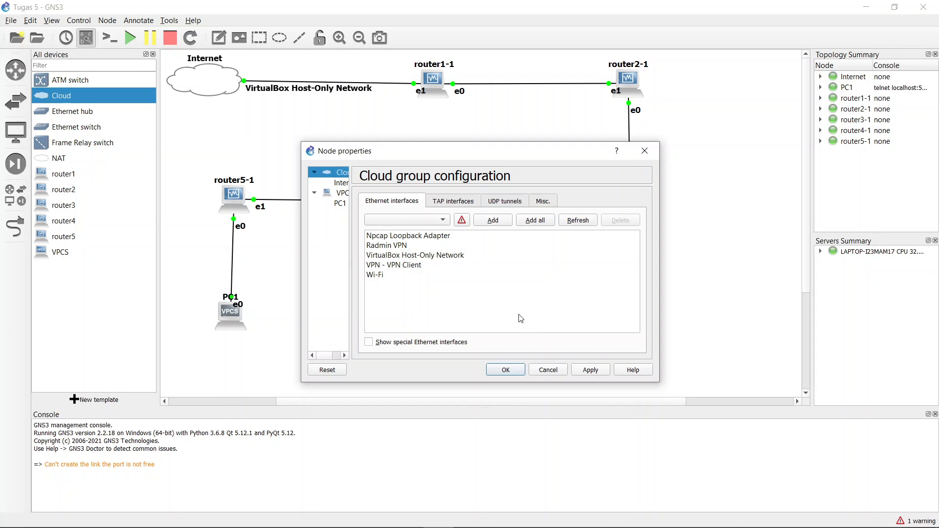
click(646, 151)
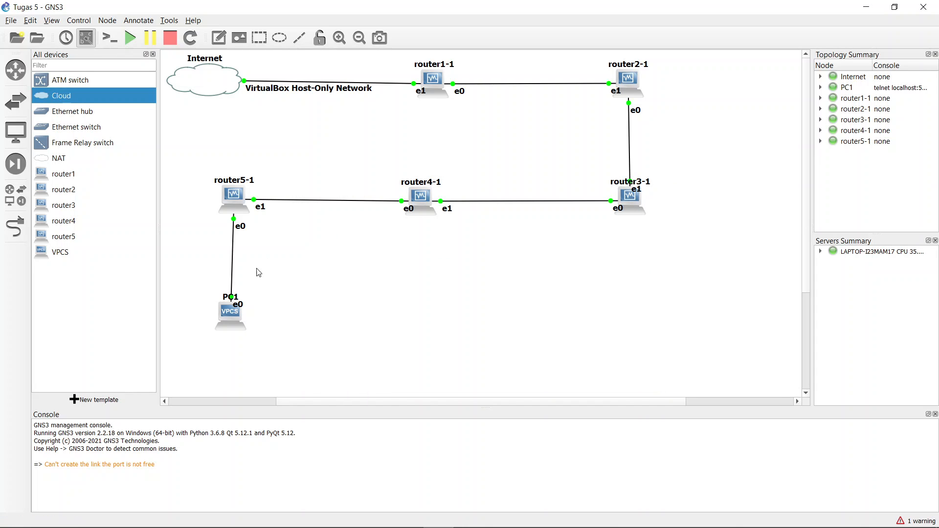
Step: Check PC1's and router1-1's status and link details on the canvas
mouse_move(233, 330)
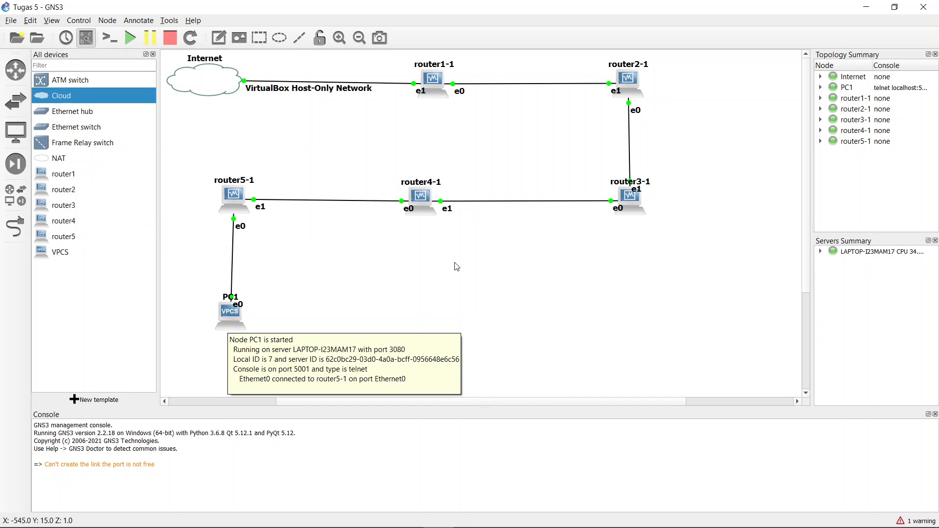
click(424, 322)
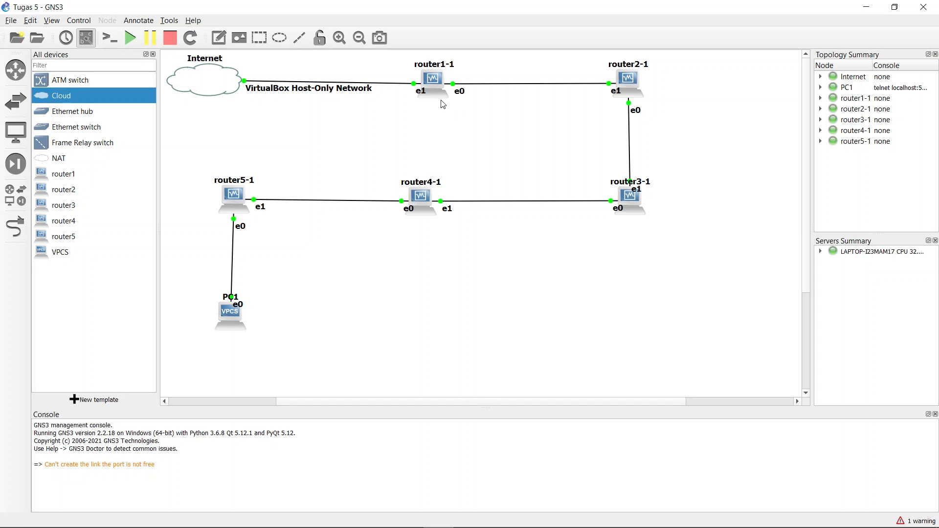
mouse_move(432, 89)
click(31, 21)
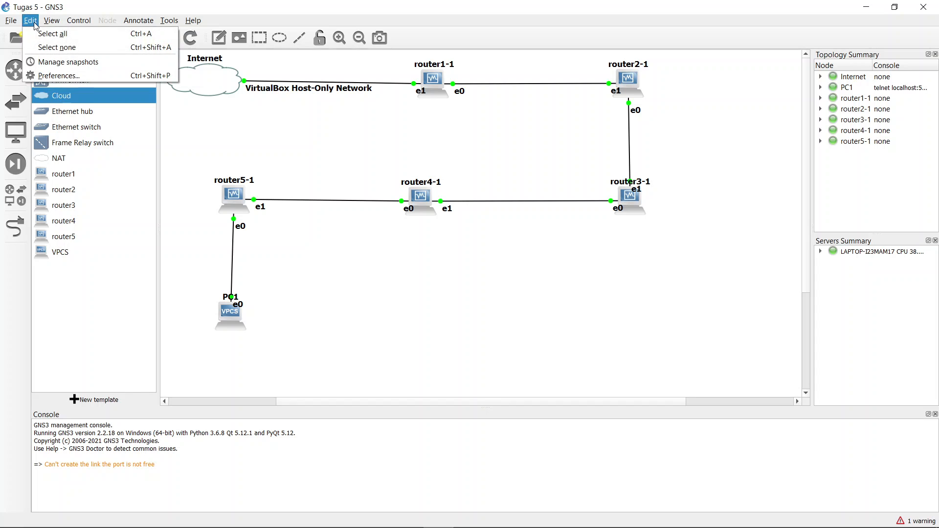
click(55, 75)
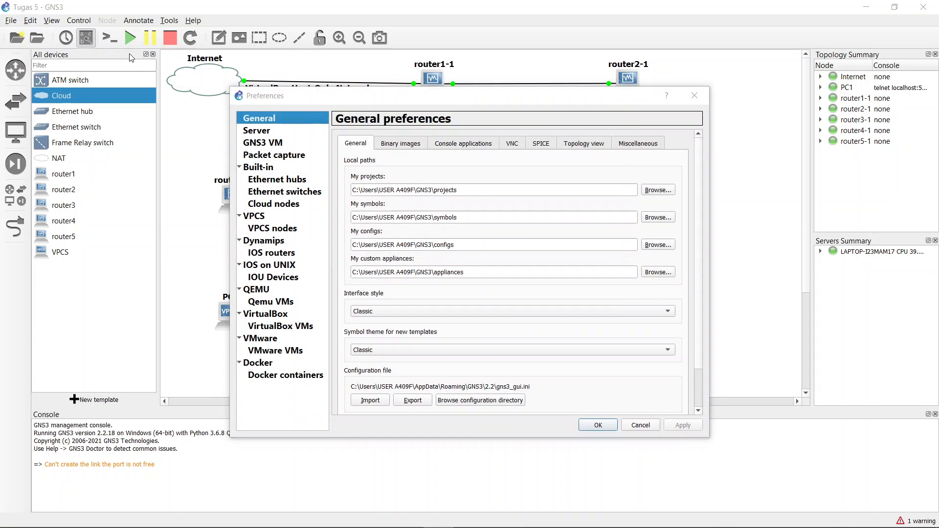
click(282, 327)
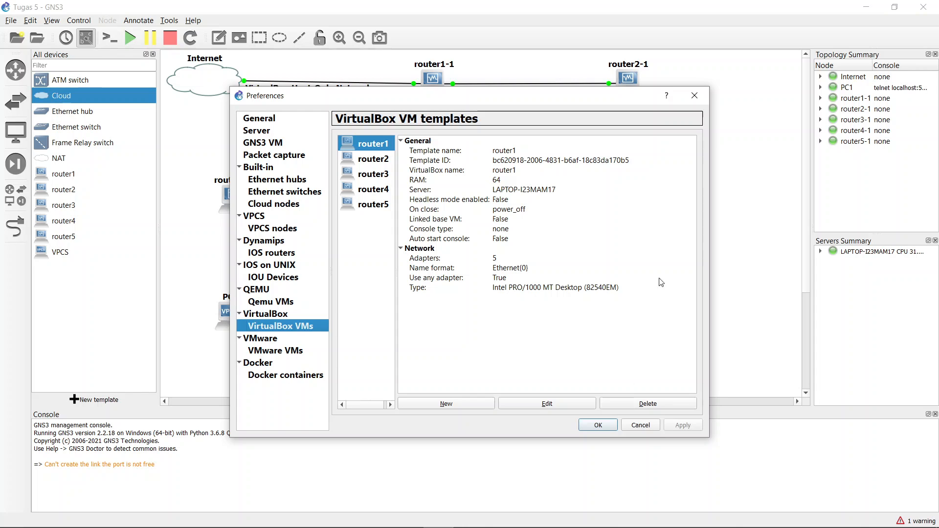
click(602, 426)
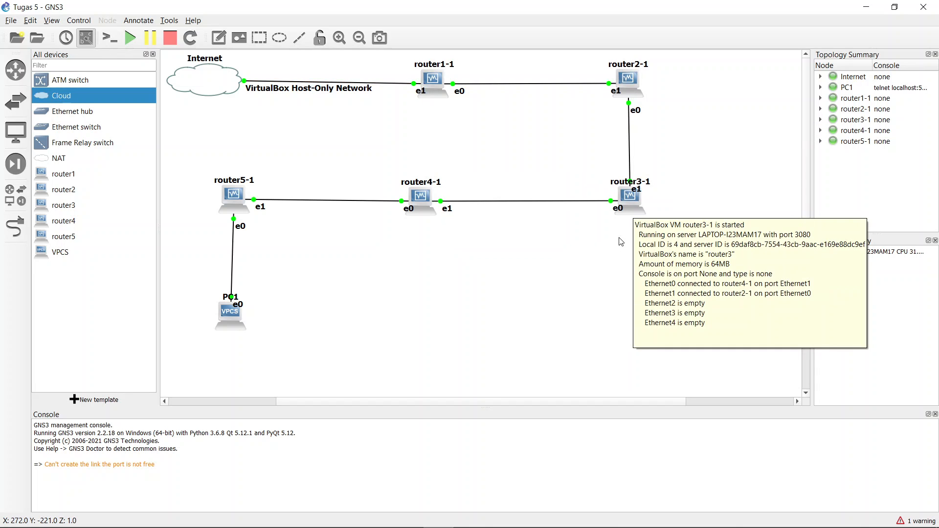
mouse_move(630, 212)
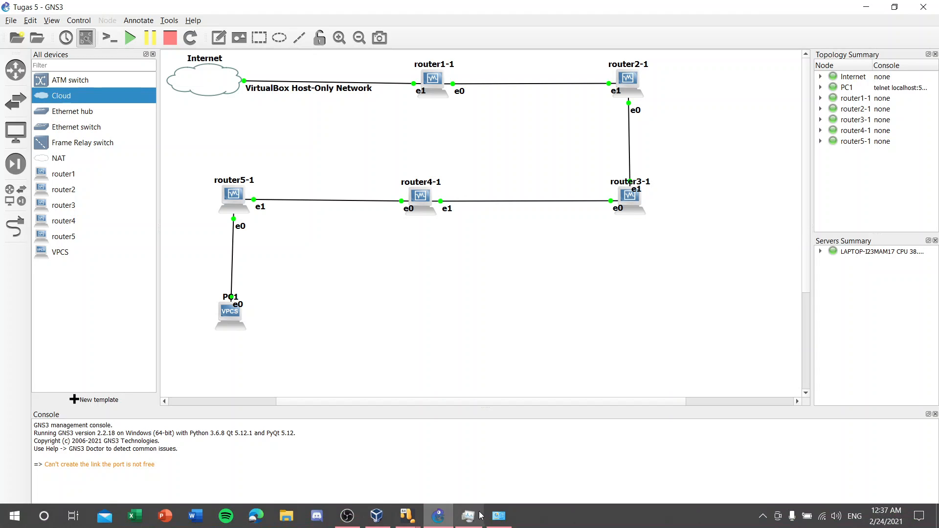
Step: Show all seven network adapters, including Wi-Fi and both VirtualBox Host-Only networks
click(499, 517)
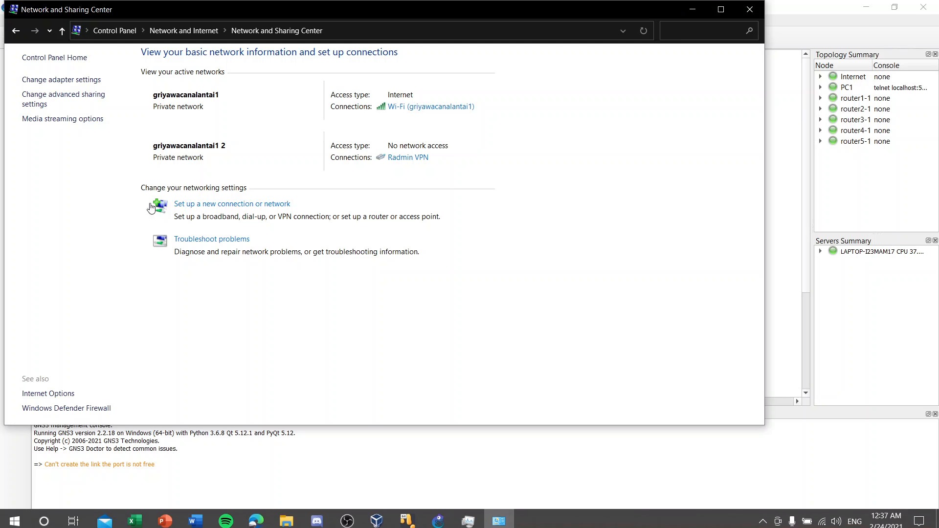
click(69, 80)
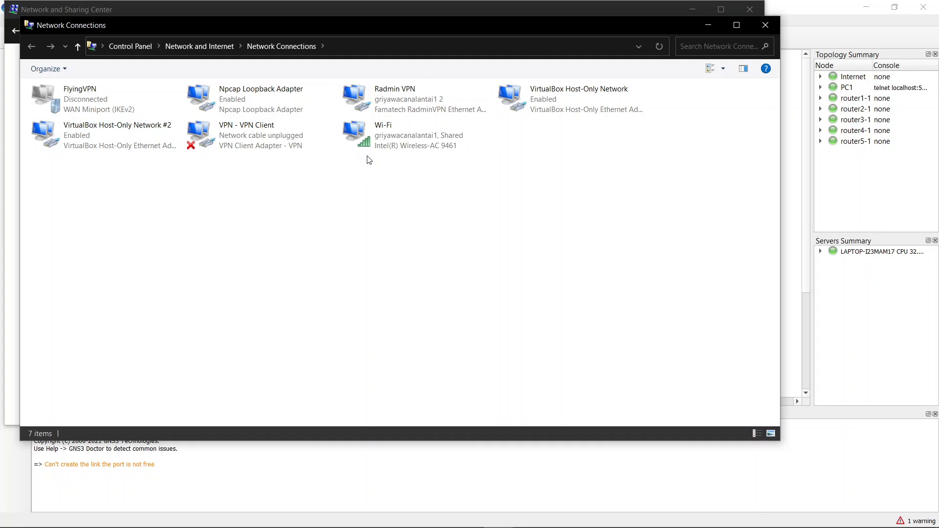
Step: Confirm Wi-Fi shares its internet with VirtualBox Host-Only Network #2
double_click(412, 140)
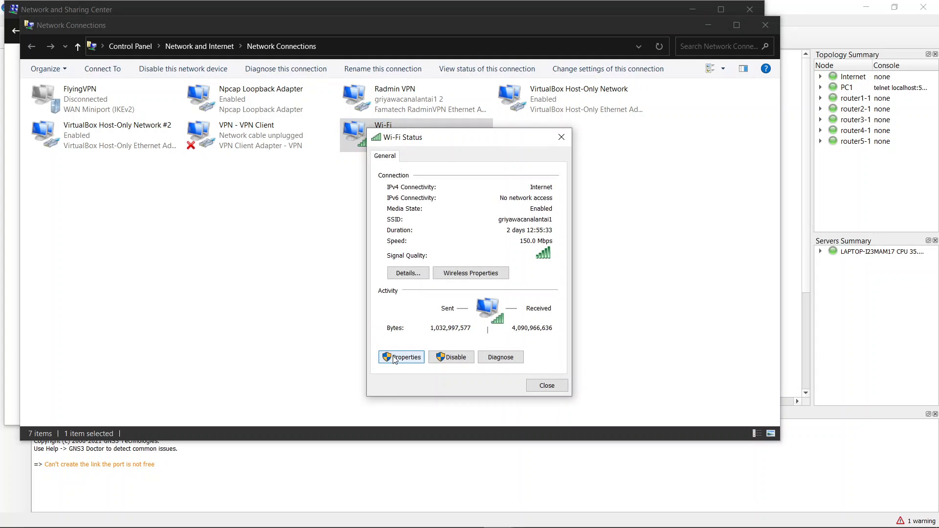
click(394, 358)
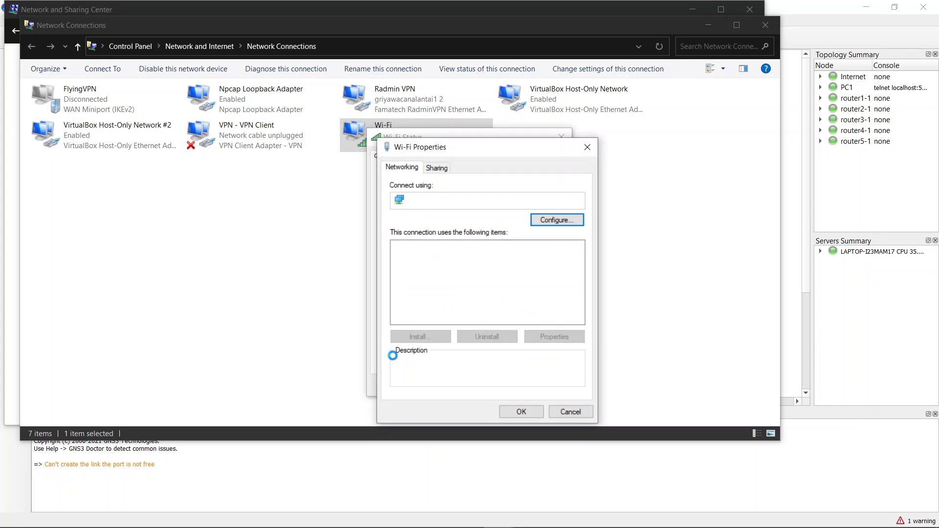
click(445, 168)
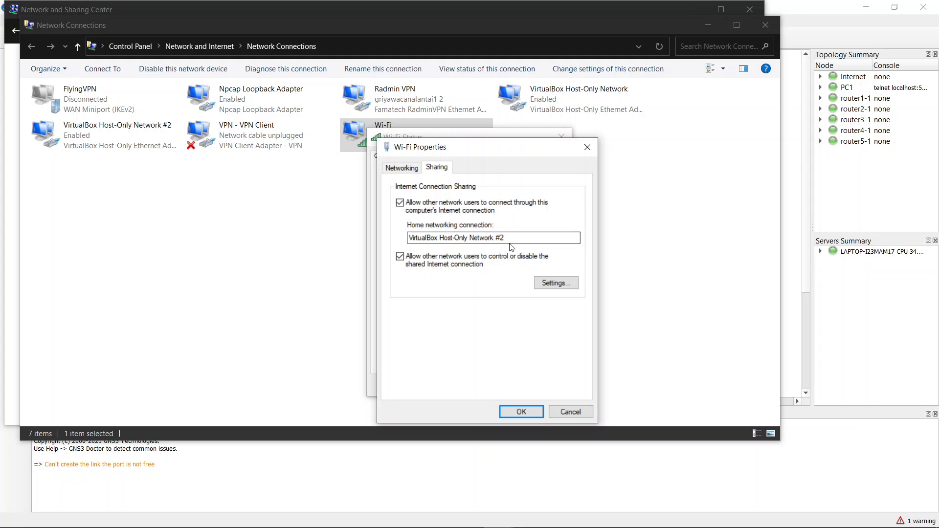
click(519, 412)
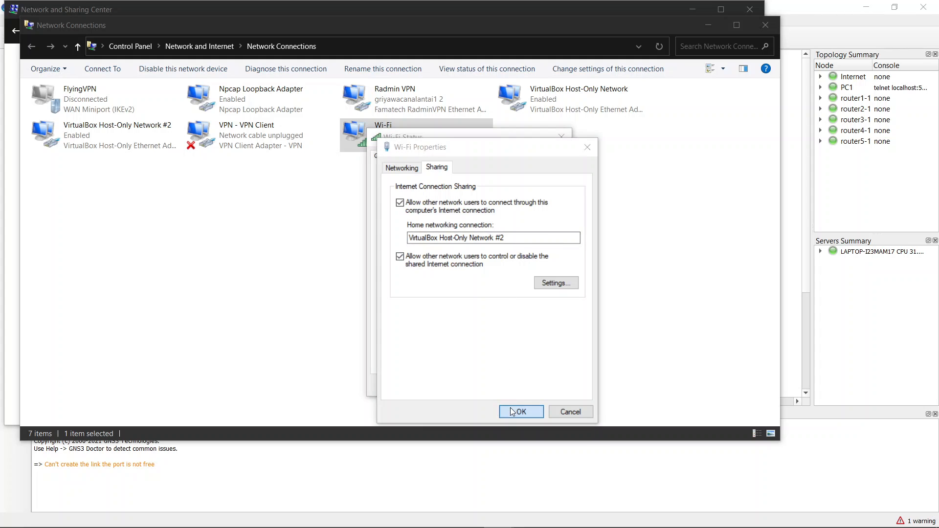
Step: Close the Wi-Fi status, Network Connections and Network and Sharing Center windows
click(562, 137)
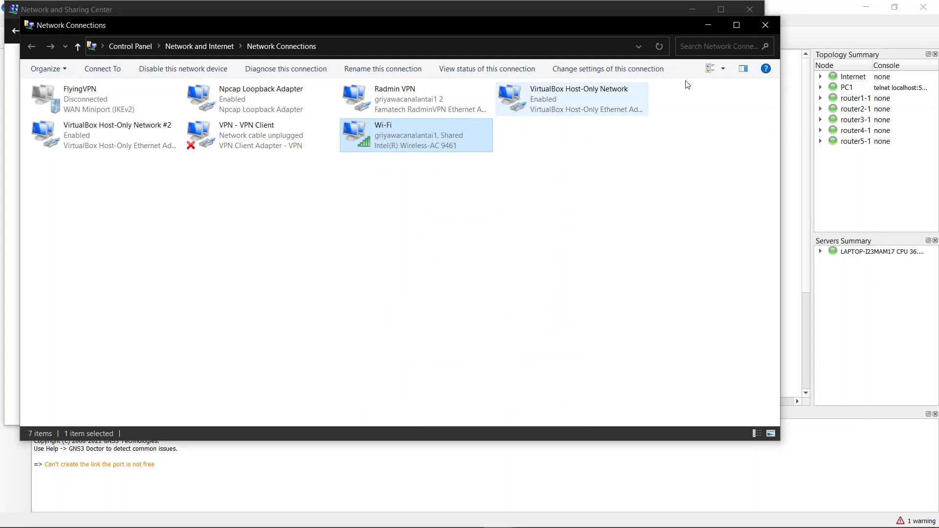
click(765, 25)
click(749, 12)
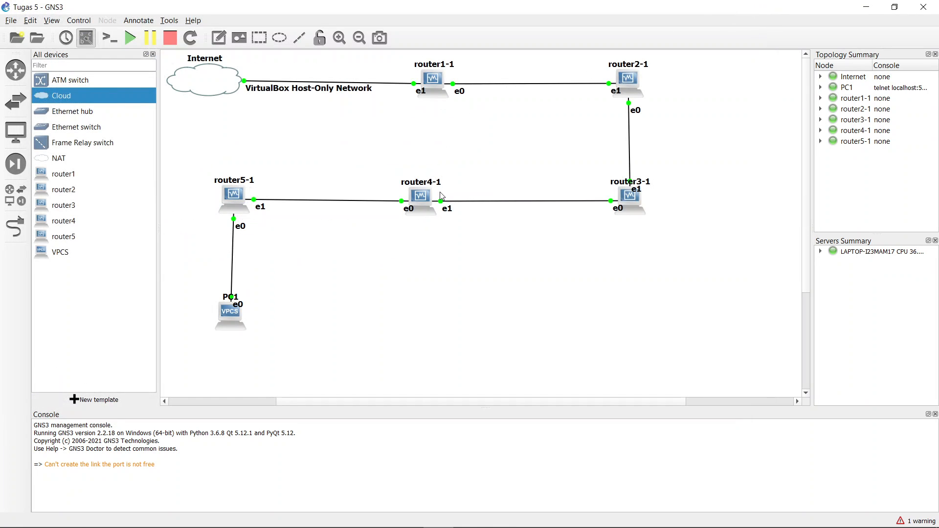
Step: Launch a console terminal for PC1 from its node menu
right_click(226, 319)
click(460, 352)
right_click(237, 311)
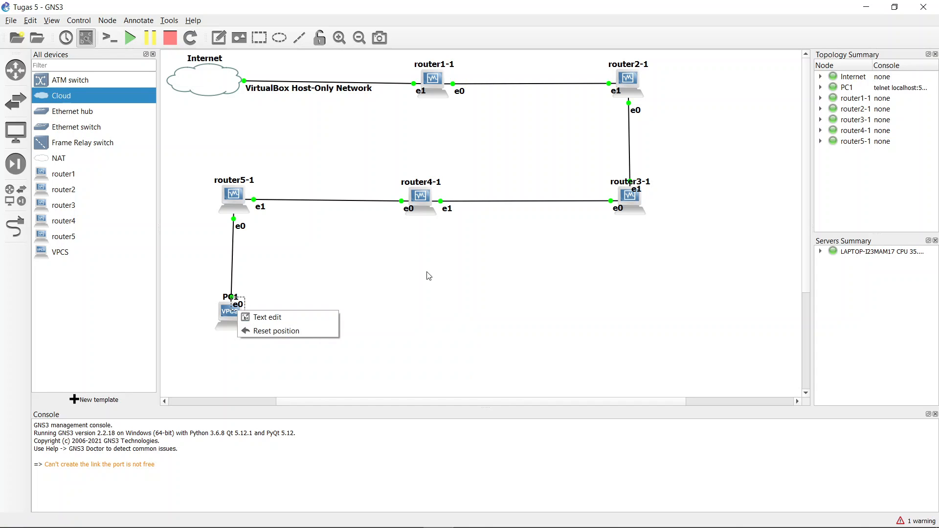
click(426, 272)
right_click(232, 310)
click(364, 260)
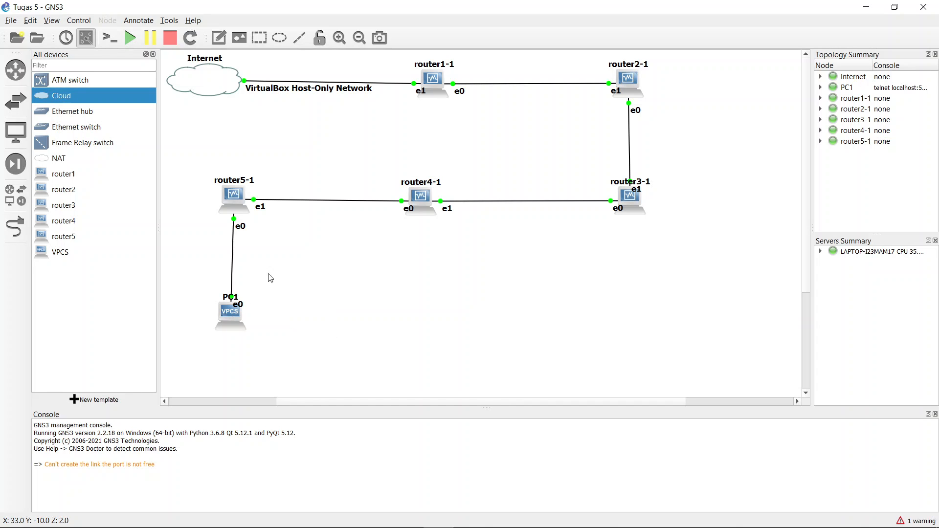
right_click(245, 318)
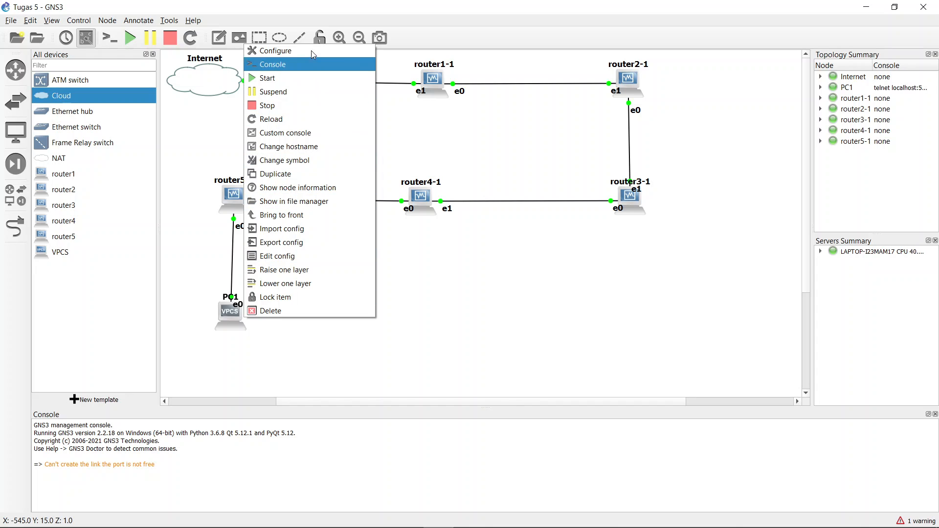
click(312, 72)
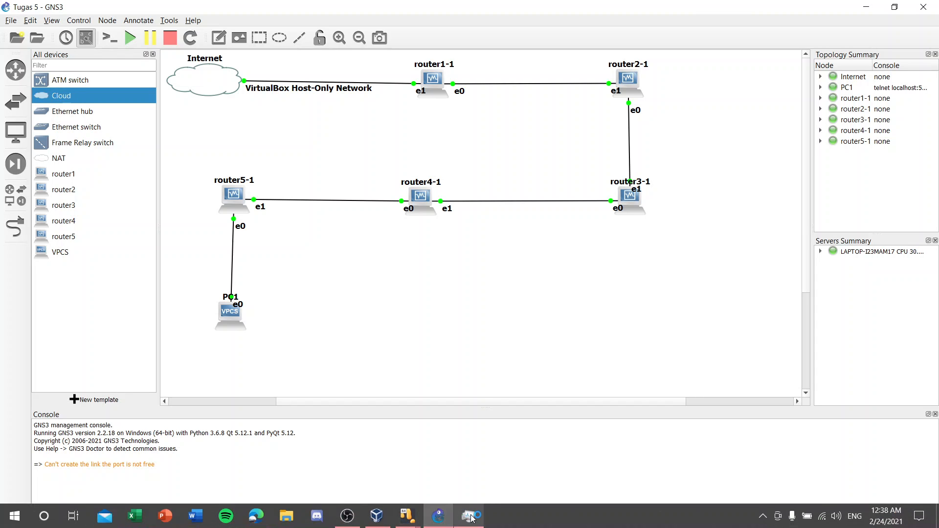
Step: Ping 10.10.10.2 from PC1, then close the Solar-PuTTY console
mouse_move(408, 516)
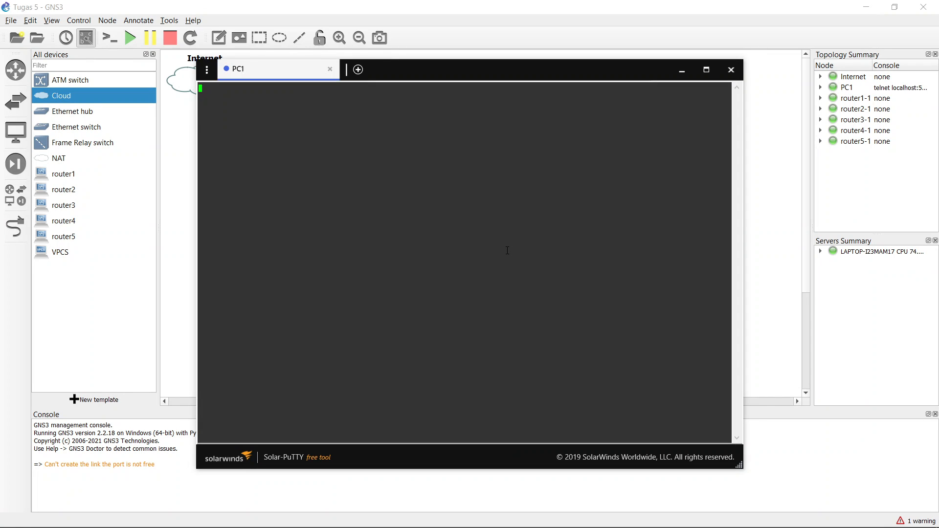
key(Return)
text(ping)
text(10.10.10.2)
key(Return)
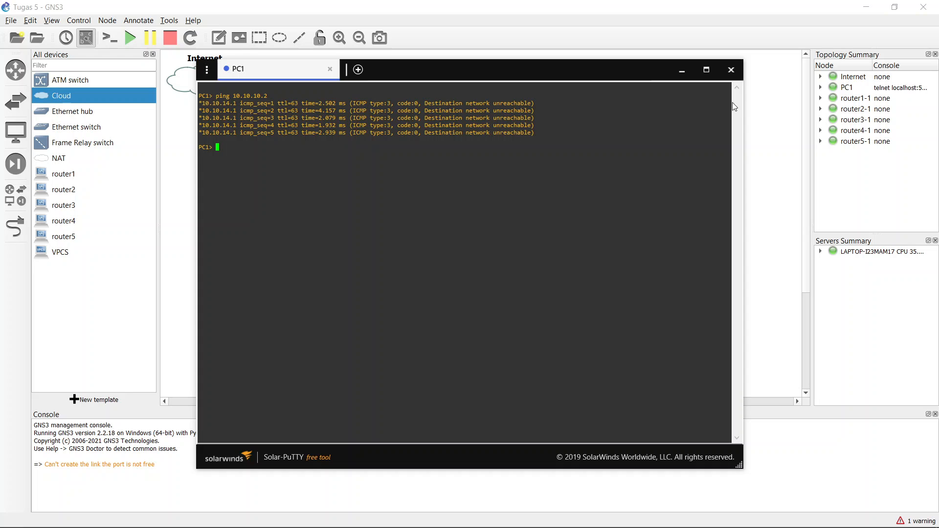
click(725, 76)
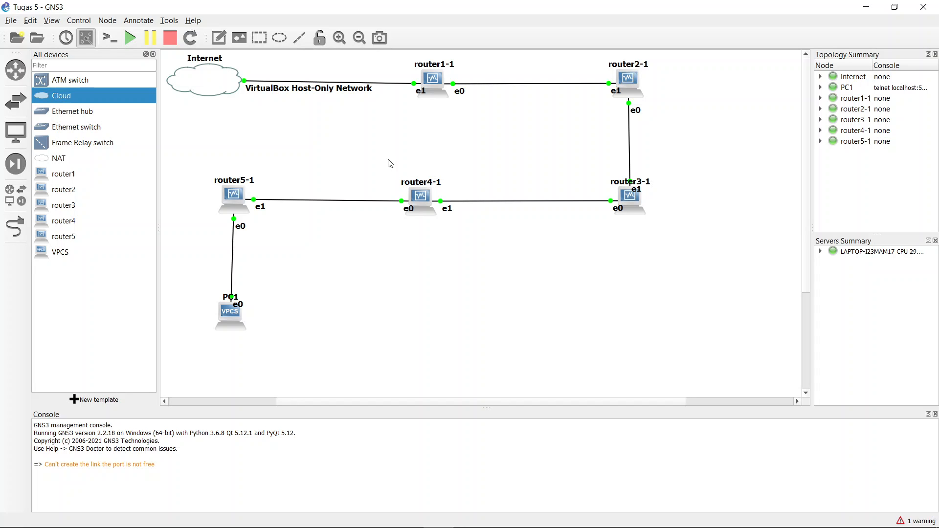
Step: Bring the OBS Studio window in front of GNS3 from the taskbar
mouse_move(443, 526)
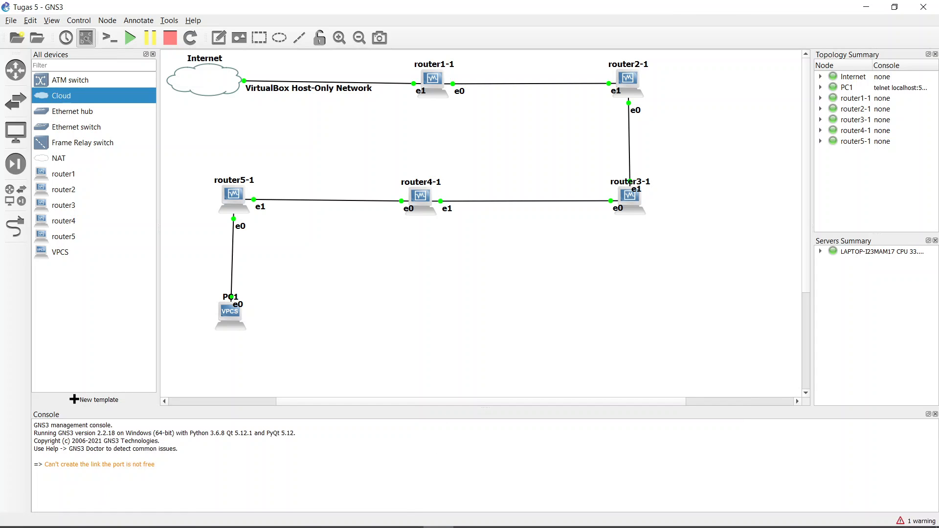
click(353, 520)
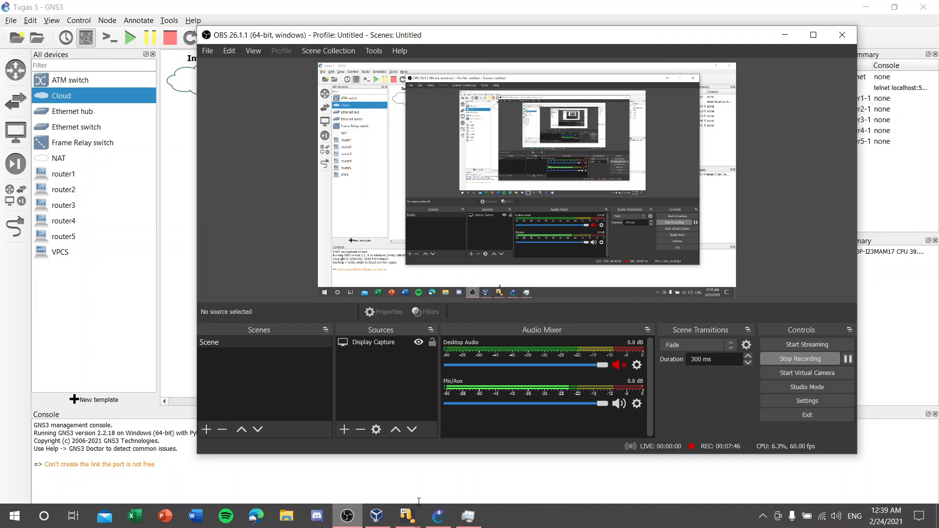